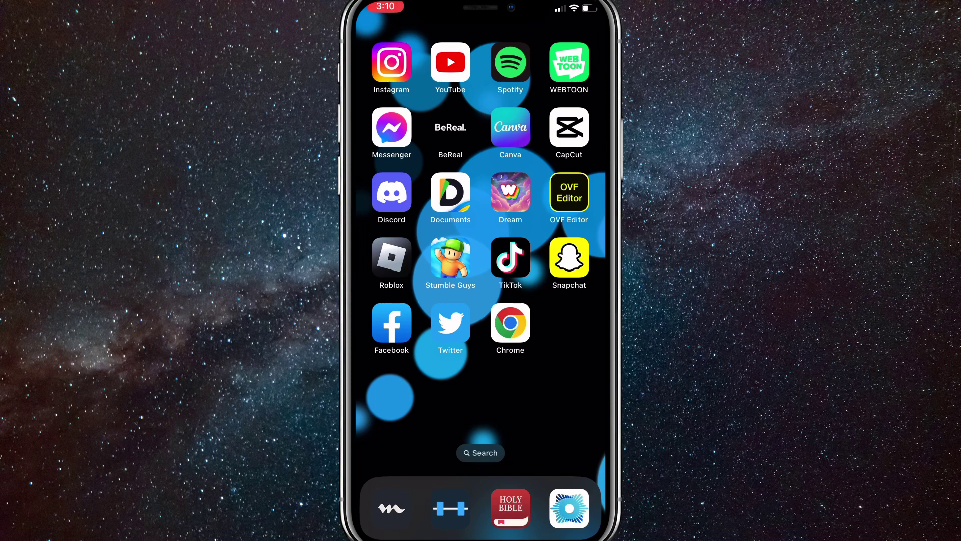
Launch Instagram, view the Recent searches list on the Search page, then return to Home
left_click(392, 62)
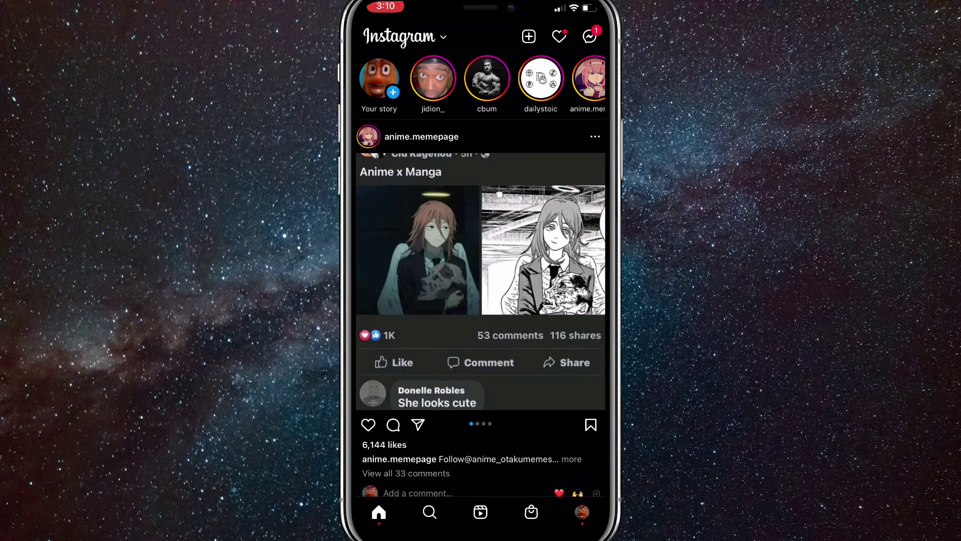
left_click(429, 512)
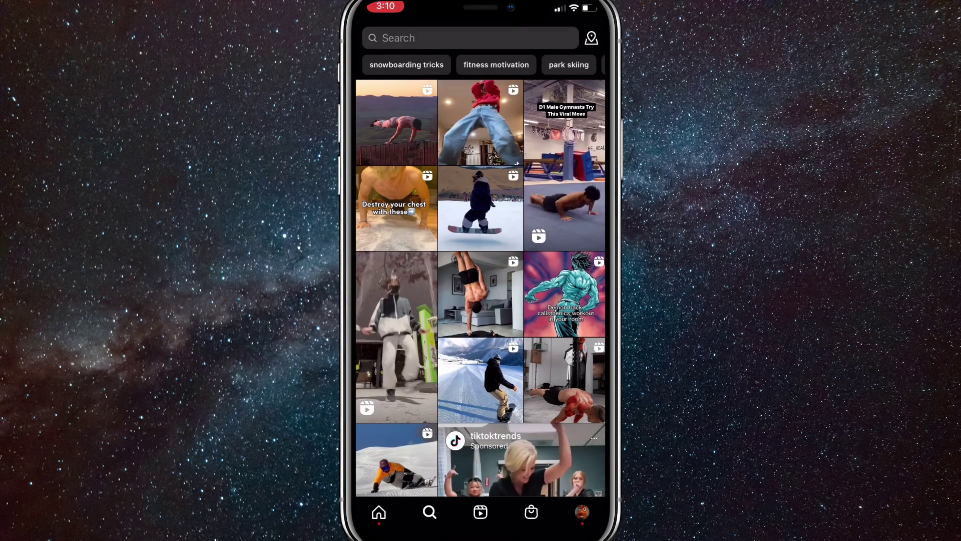
left_click(471, 38)
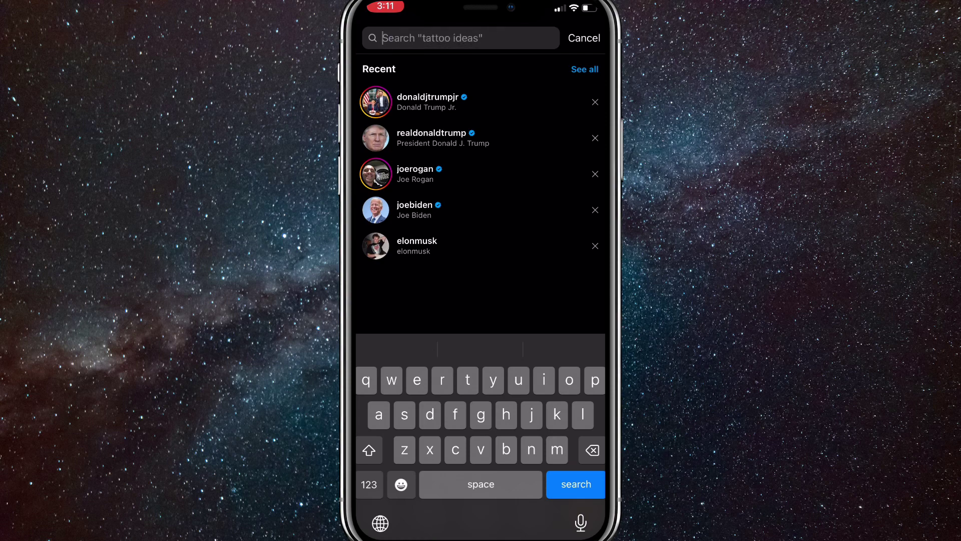
left_click(584, 38)
left_click(379, 512)
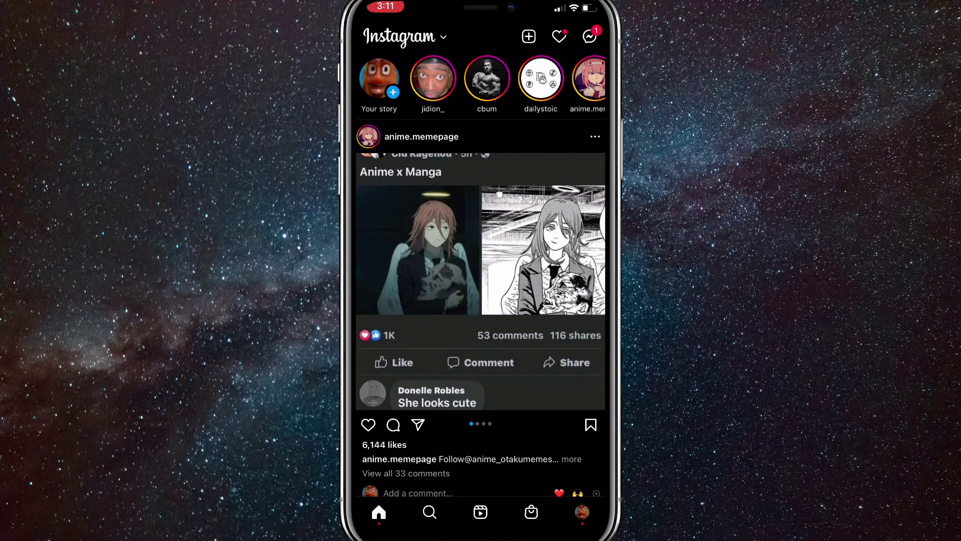
From the profile menu, go to Your activity and its recent searches history
left_click(581, 512)
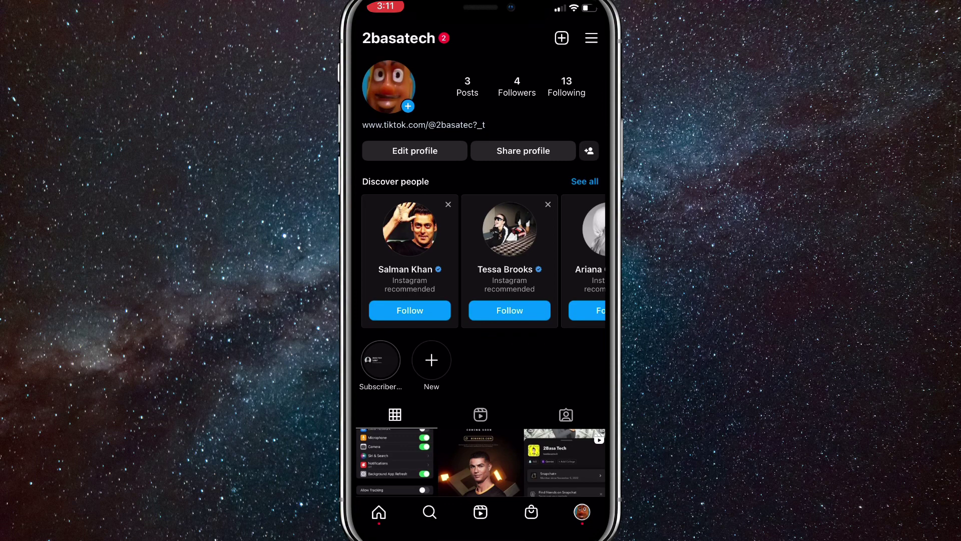
left_click(591, 38)
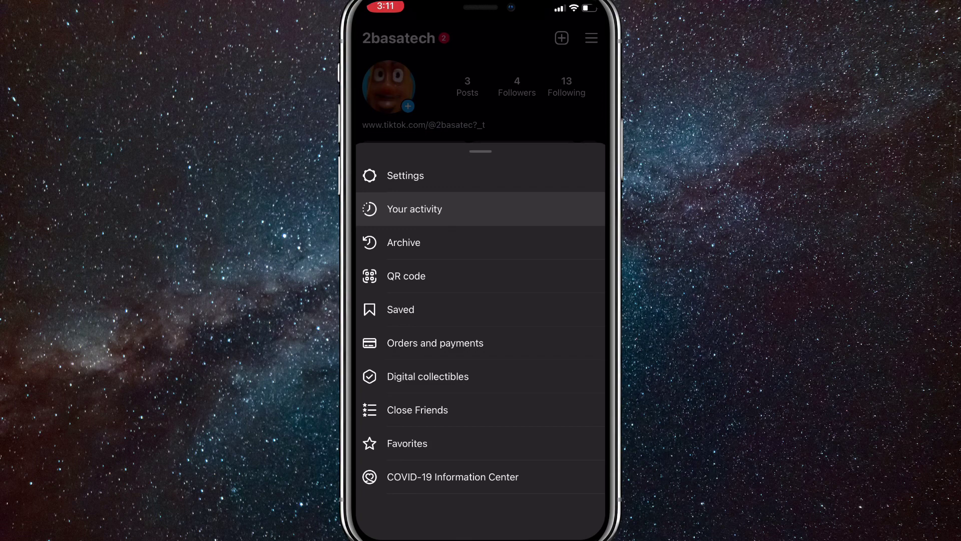
left_click(415, 208)
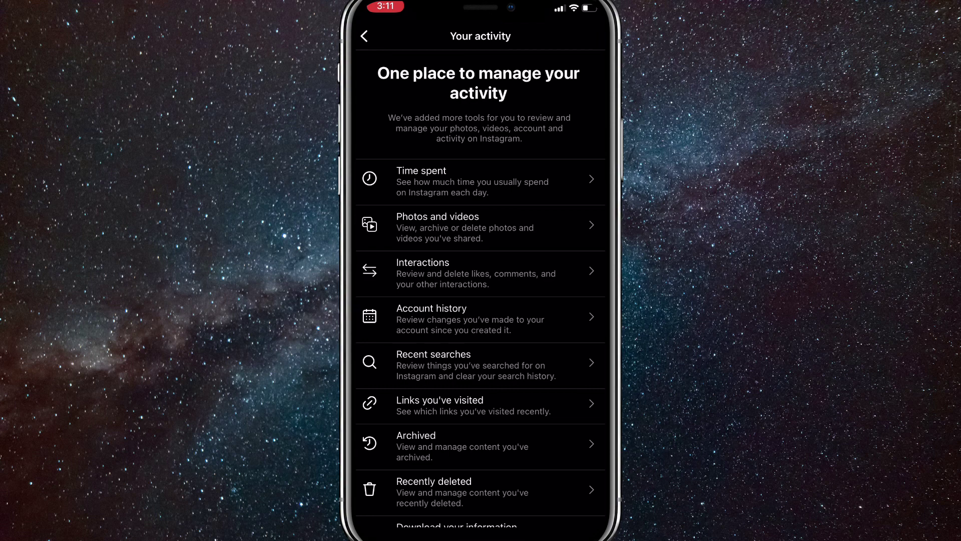
scroll(481, 288, "down", 2)
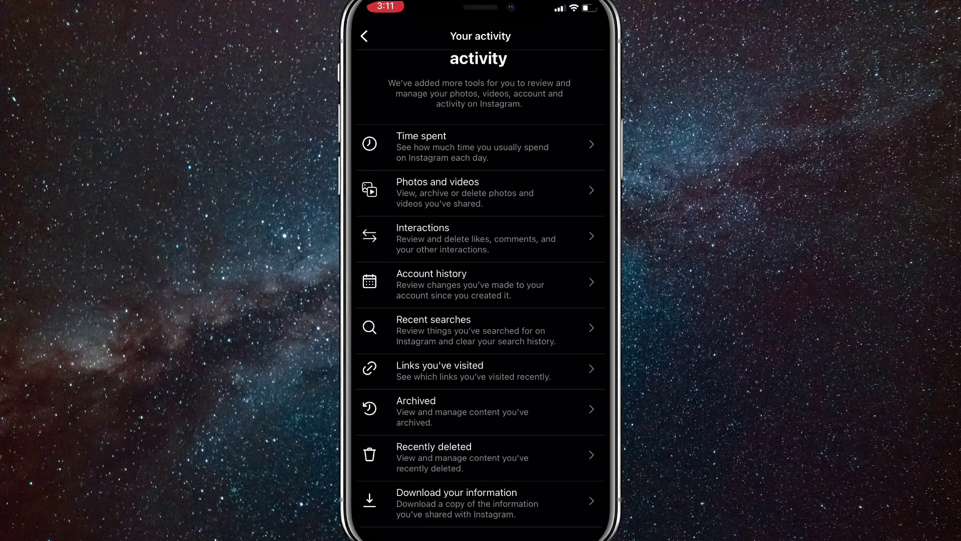
left_click(475, 330)
Clear all recent searches, confirm the dialog, and go back to Your activity
left_click(476, 330)
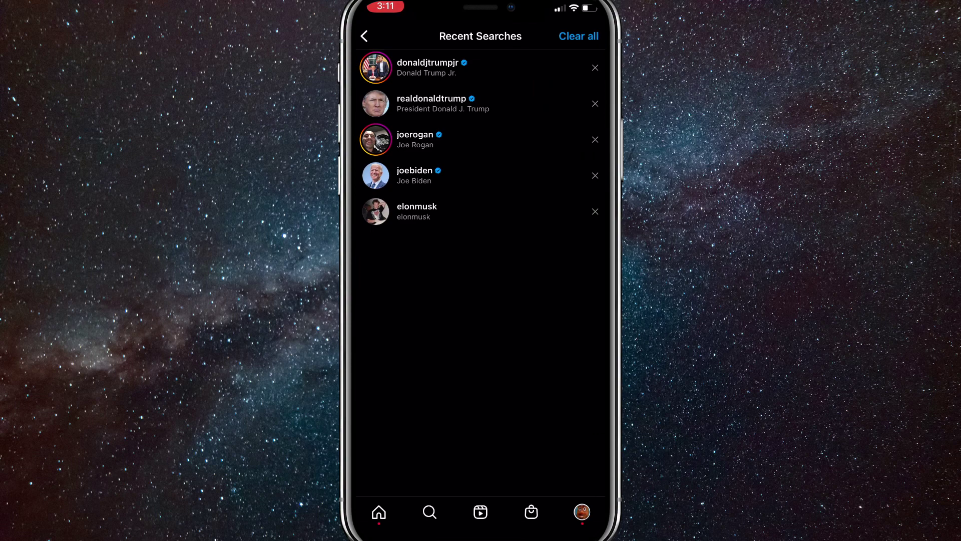
left_click(579, 36)
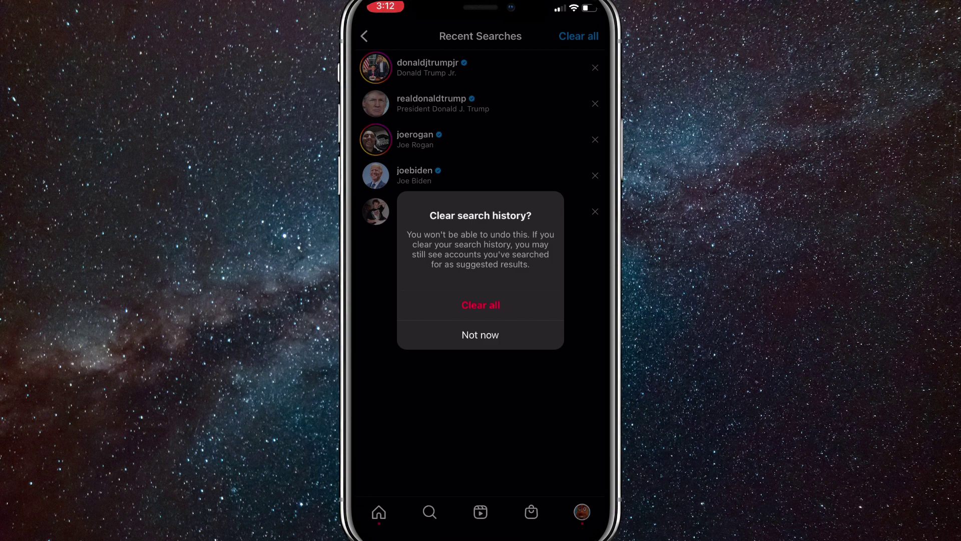
left_click(481, 305)
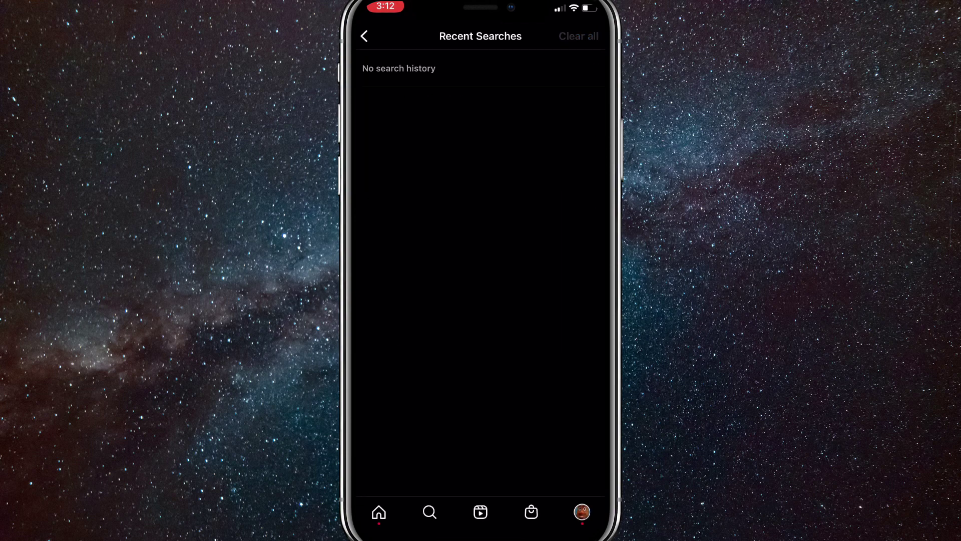
left_click(364, 36)
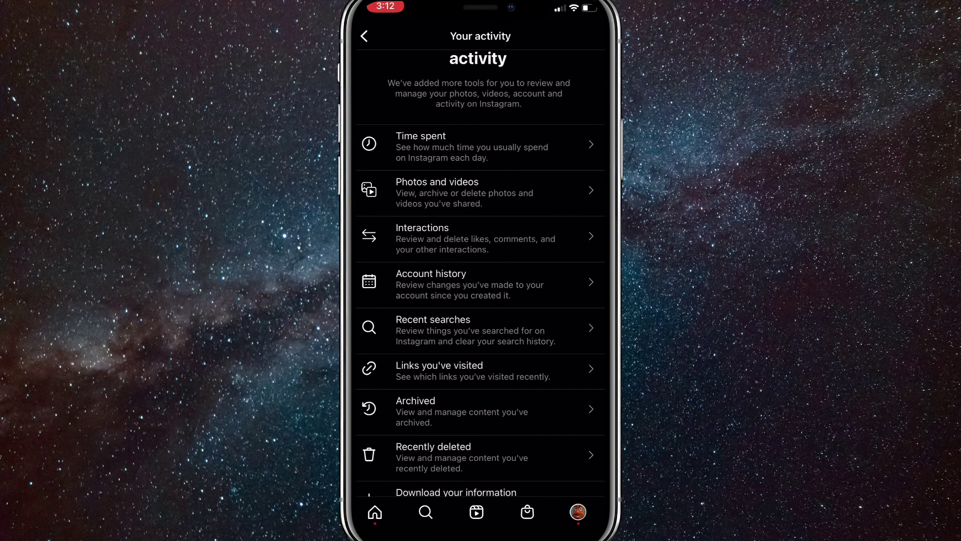
From the profile options menu, go to Settings and then the Help section
left_click(364, 36)
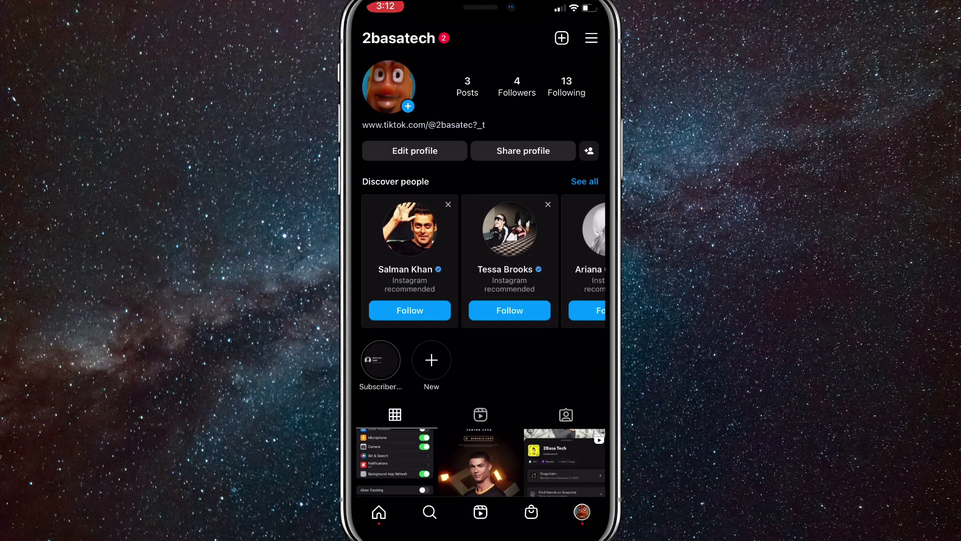
left_click(591, 38)
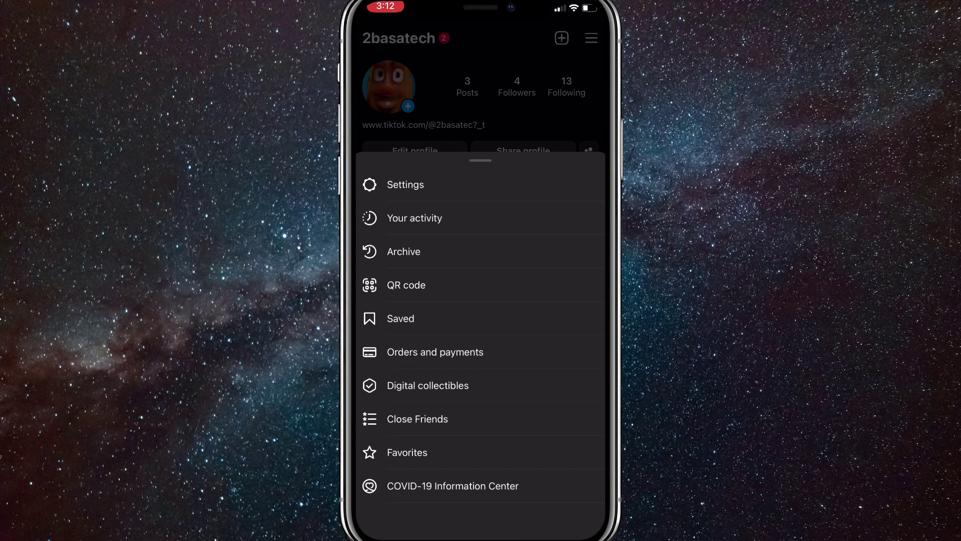
left_click(406, 176)
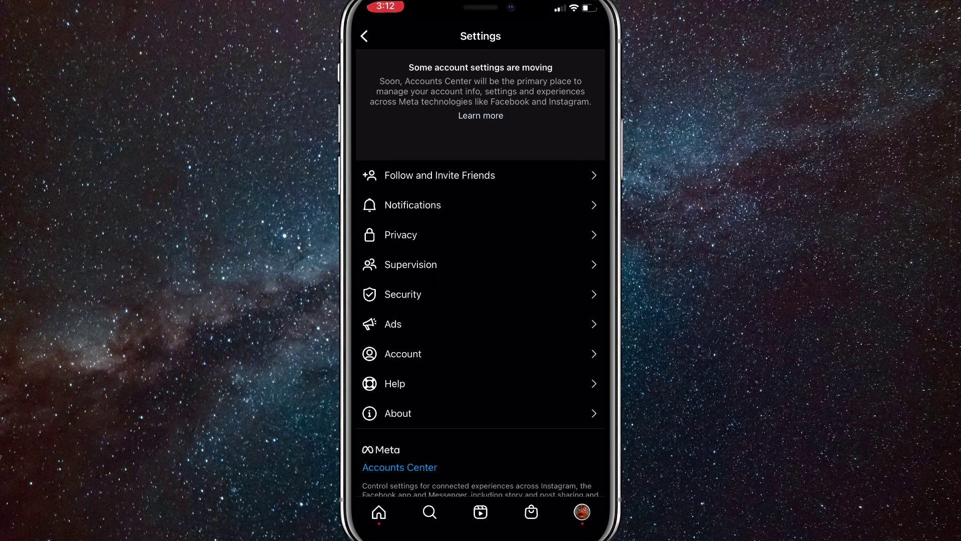
scroll(481, 274, "down", 3)
left_click(396, 243)
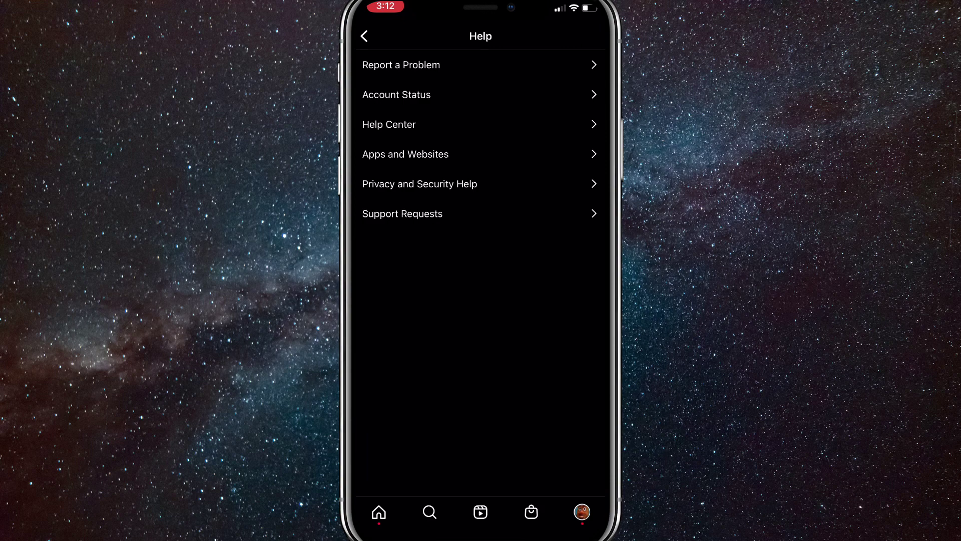
Start a Report a Problem form without including logs and diagnostics
left_click(401, 64)
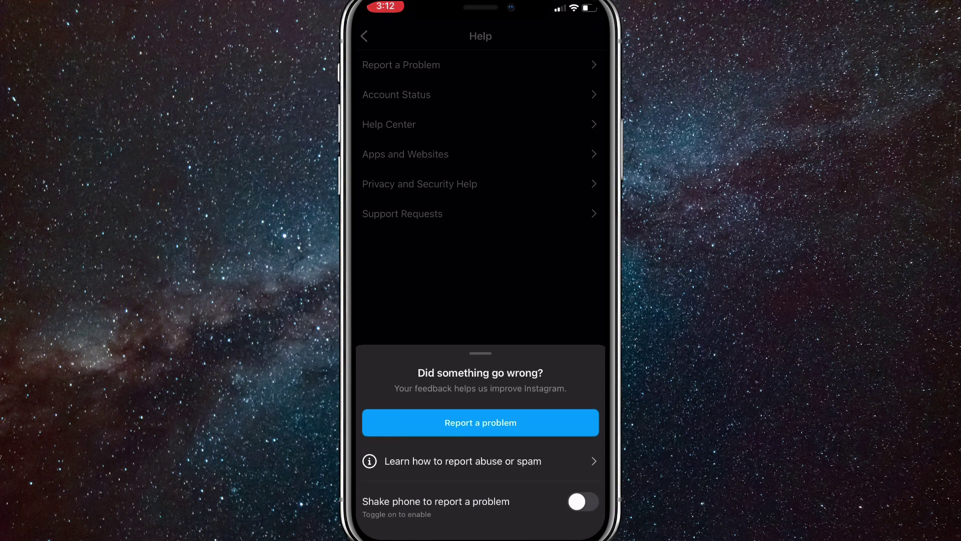
left_click(480, 422)
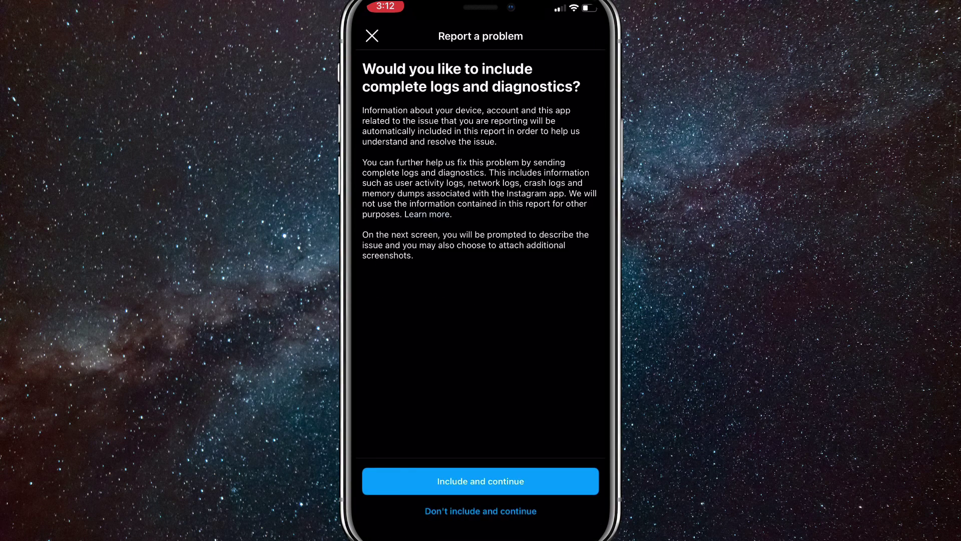
left_click(481, 510)
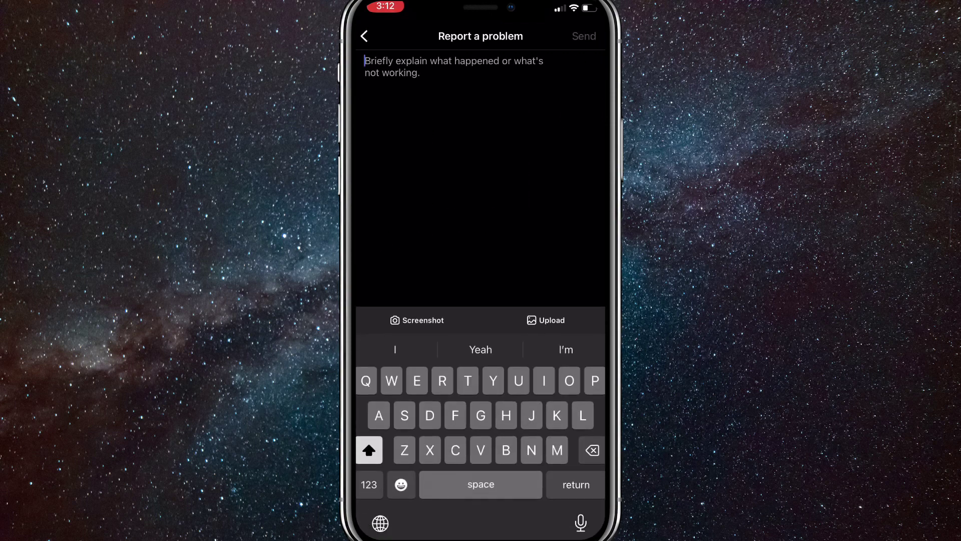
Type the greeting 'Hello Instagram team' and start a new line
type("Hello")
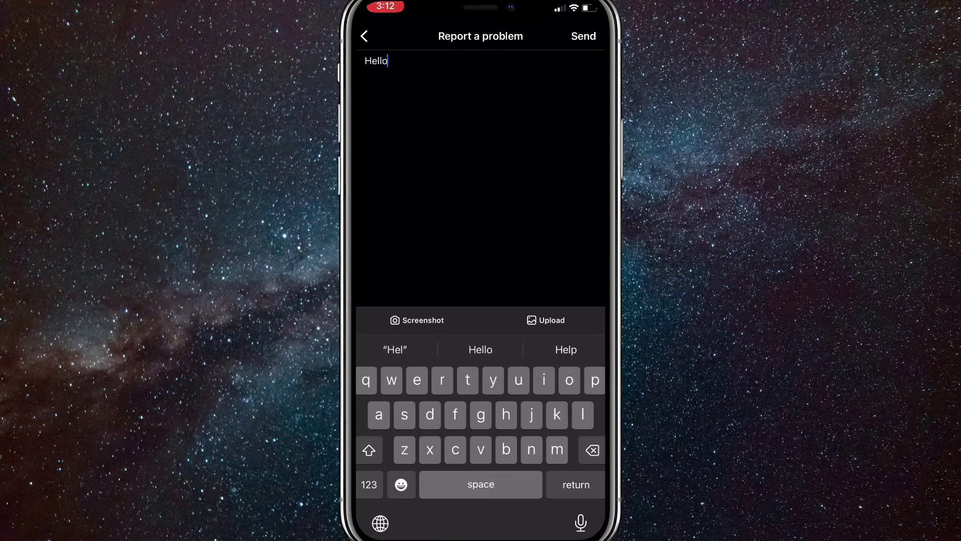
type(" Instagram ")
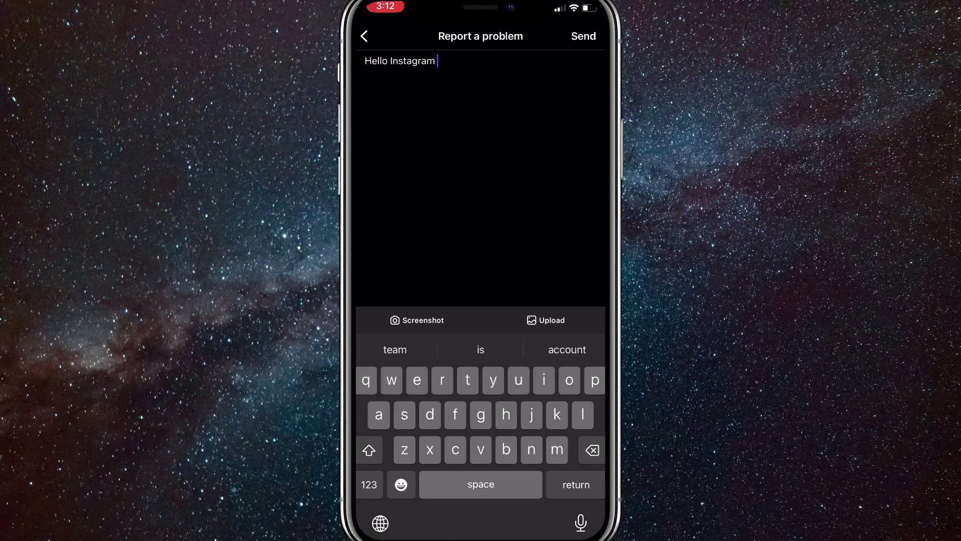
type("team")
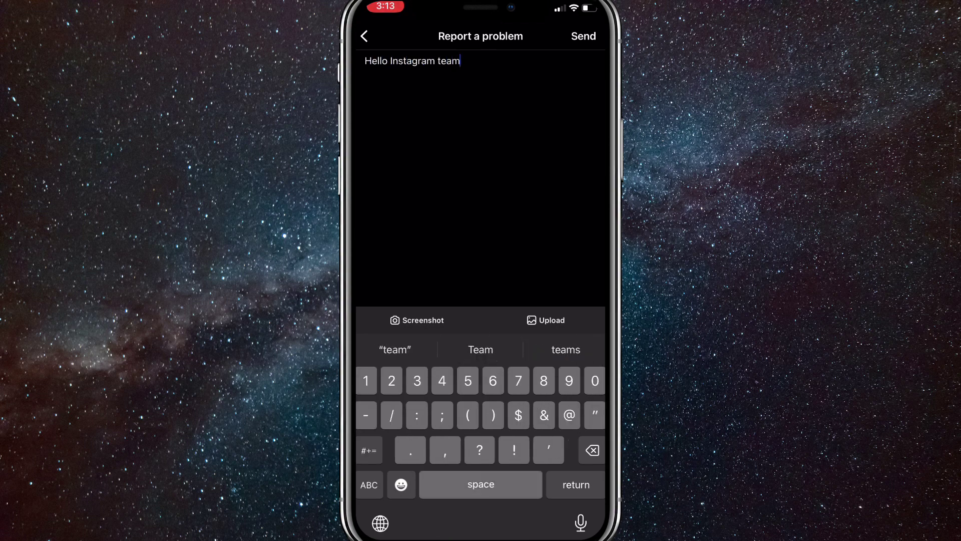
type(".")
key("BackSpace")
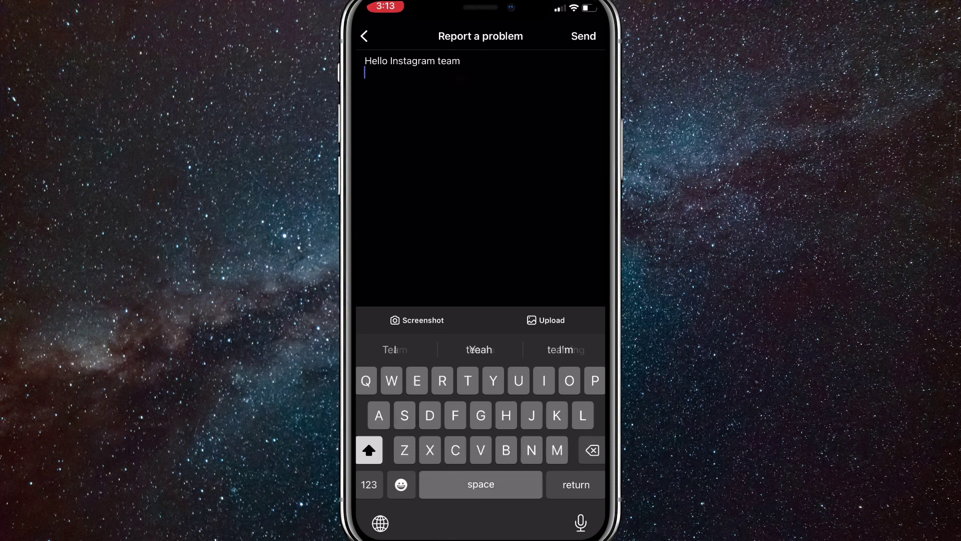
key("Return")
Write 'Please delete search suggestions when I am using the search bar on Instagram'
type("Please ")
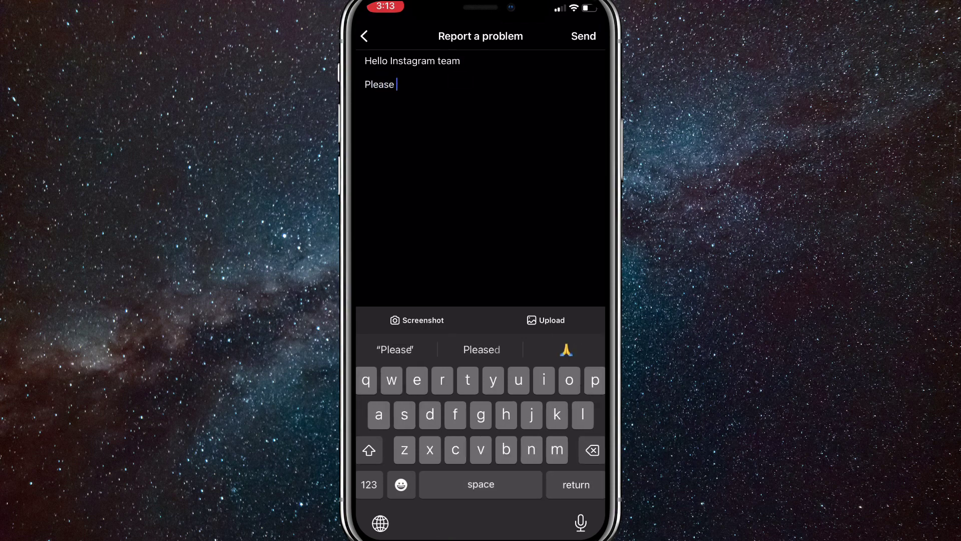
type("delete s")
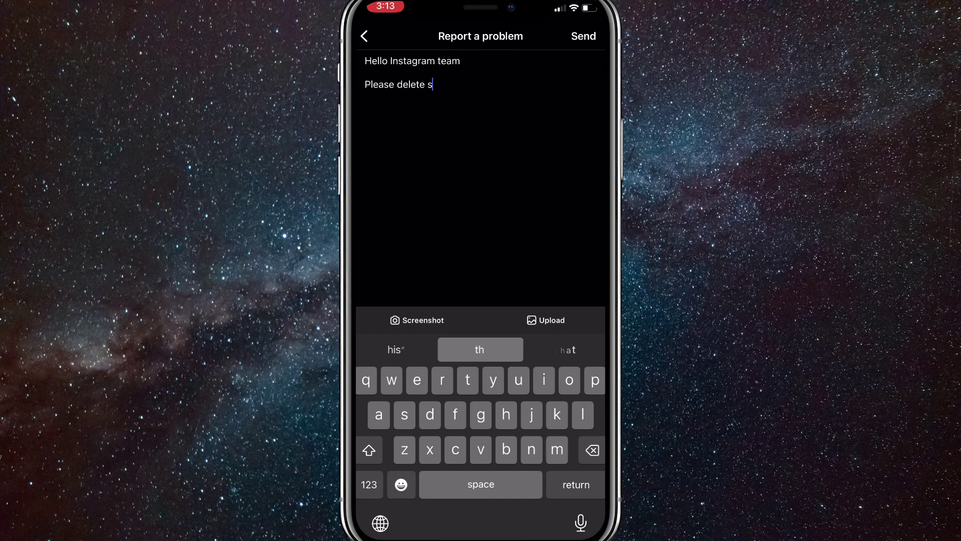
type("earch sugg")
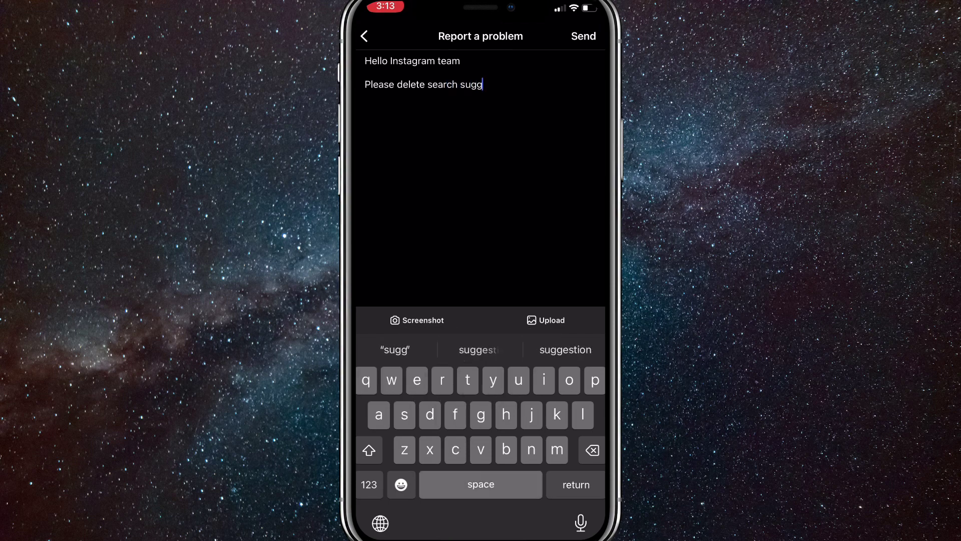
type("usti")
left_click(565, 349)
type("wh")
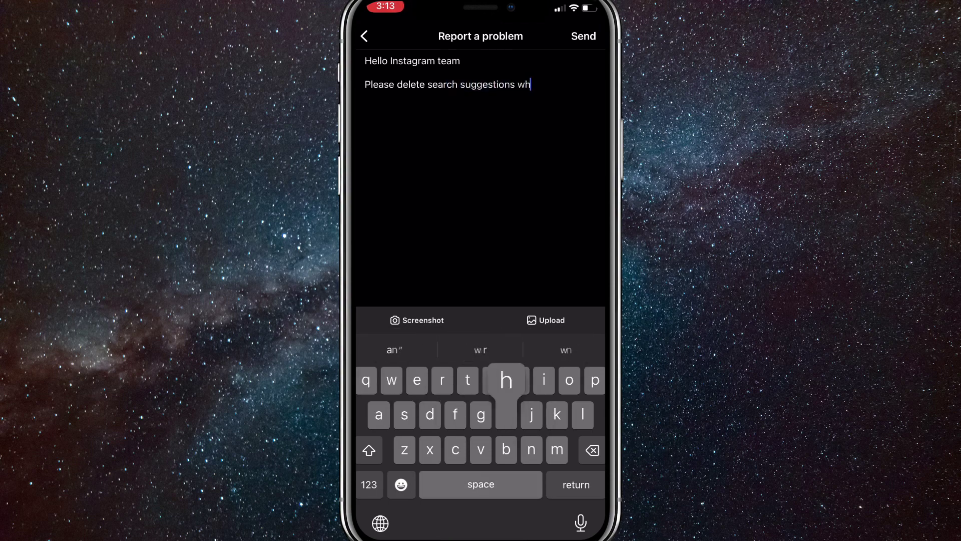
type("en i")
left_click(481, 350)
type("am ")
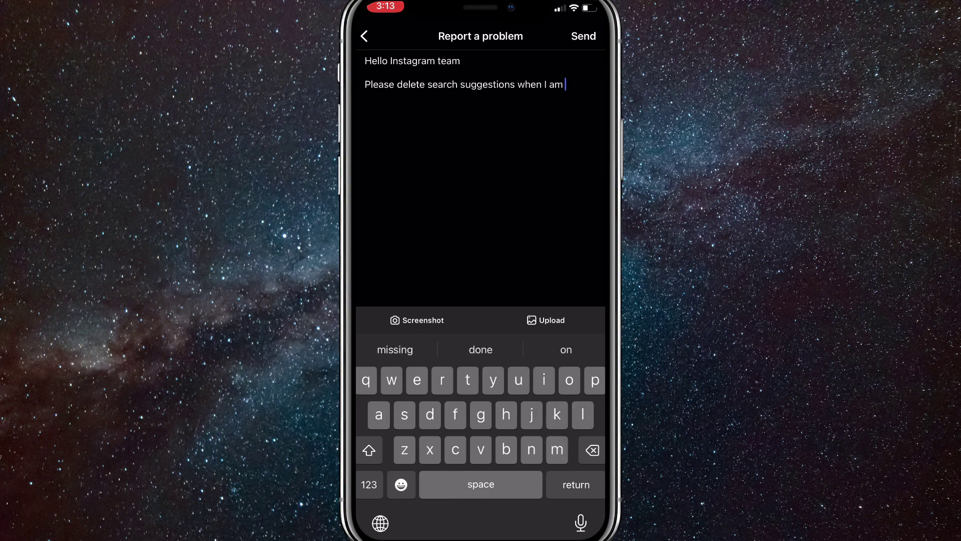
type("u")
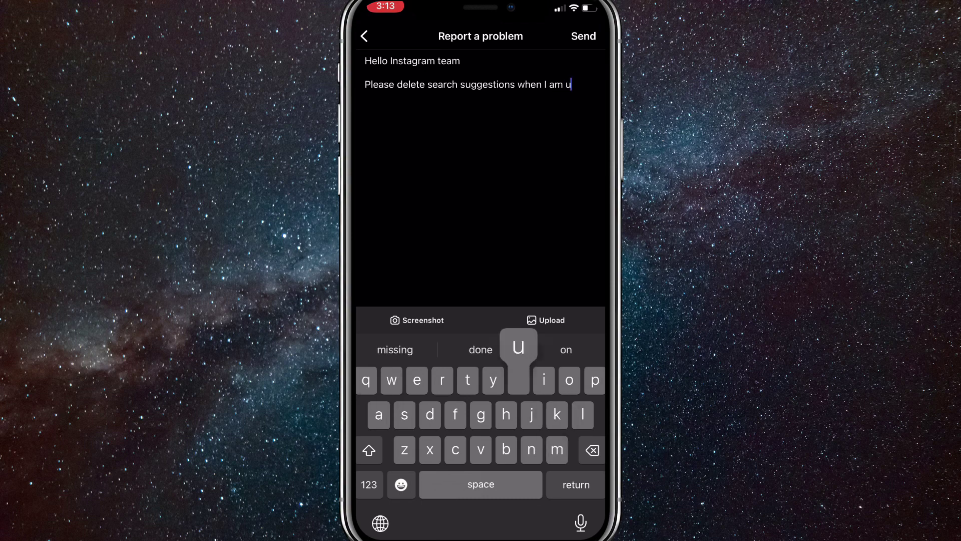
type("sin")
left_click(481, 350)
type("th")
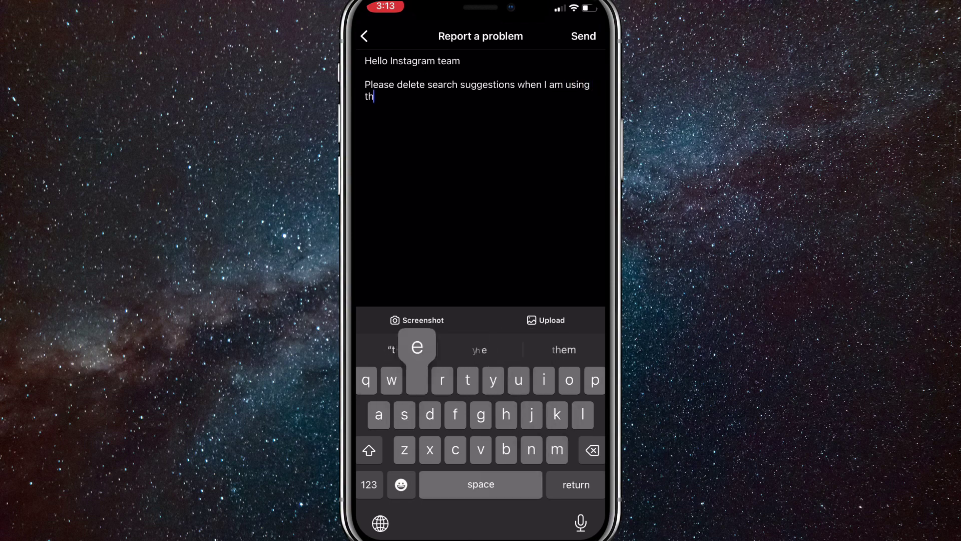
type("e aearch ")
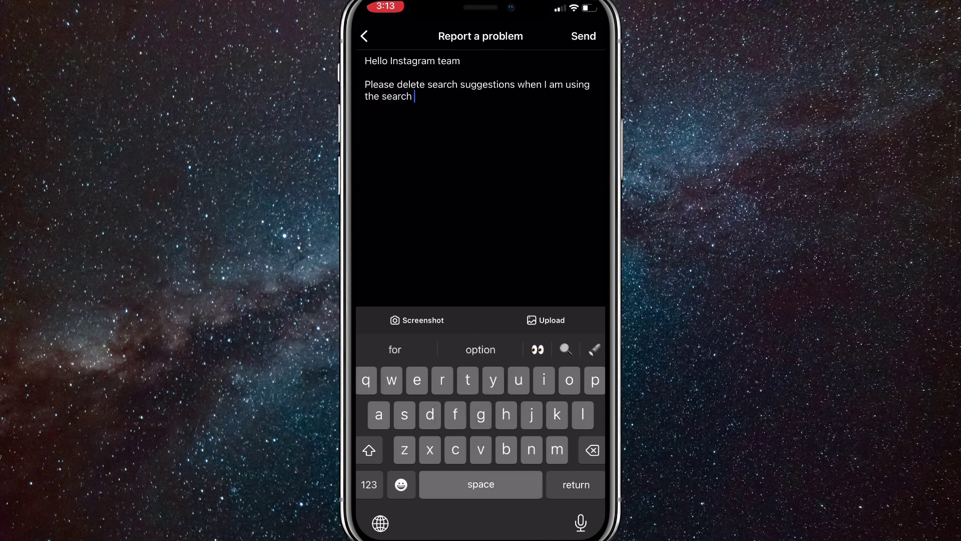
type("bar on instag")
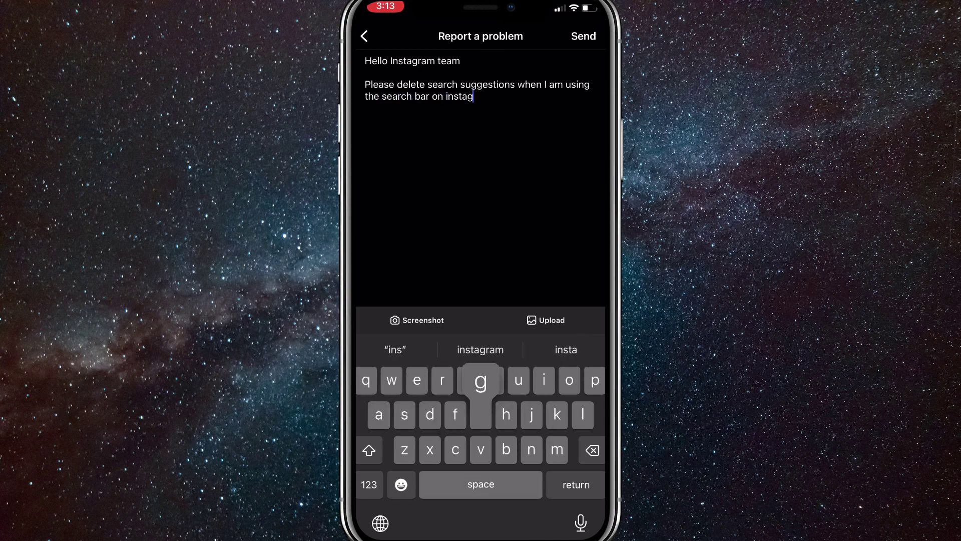
type("ram")
key("BackSpace")
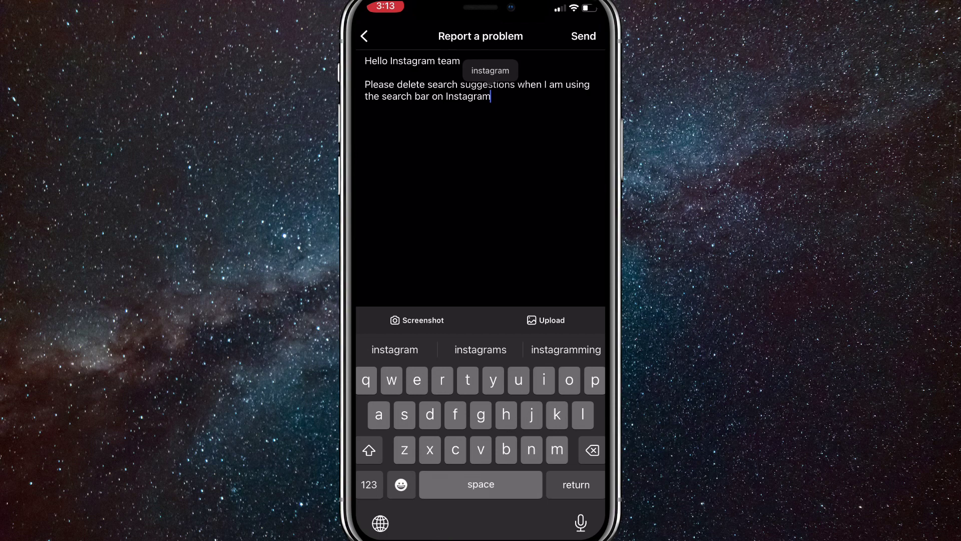
Add 'app. It is very annoying and ruins my Instagram experience. Thank you very much.'
type("app. ")
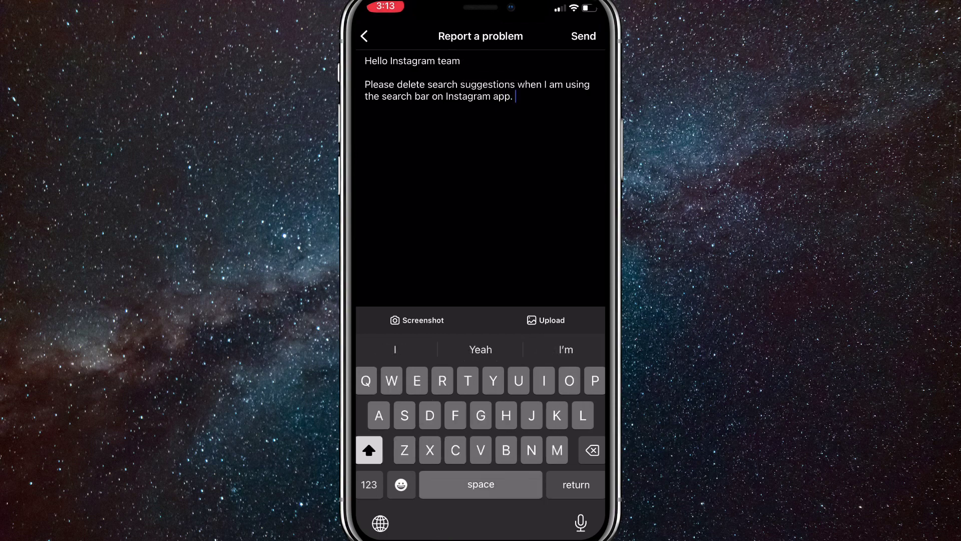
type("It is very ")
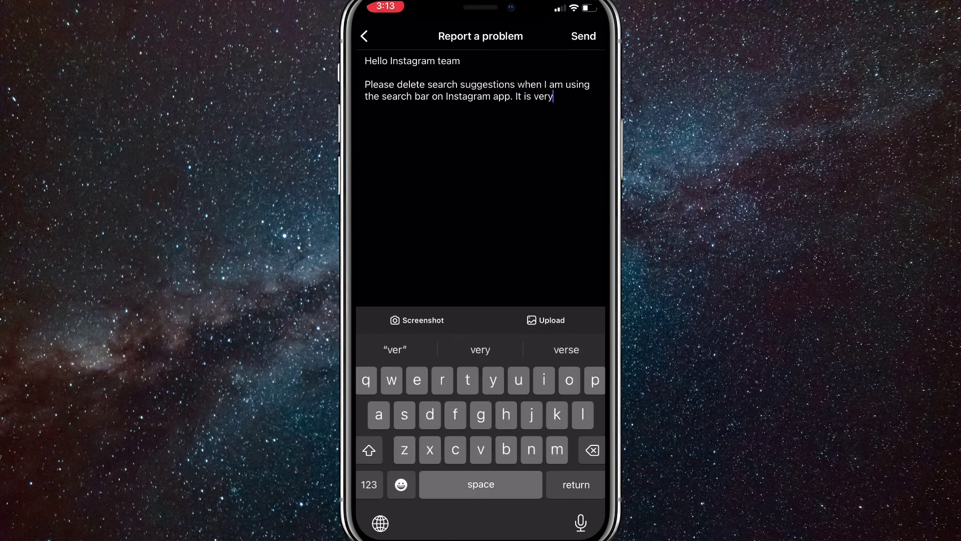
type("annoying an")
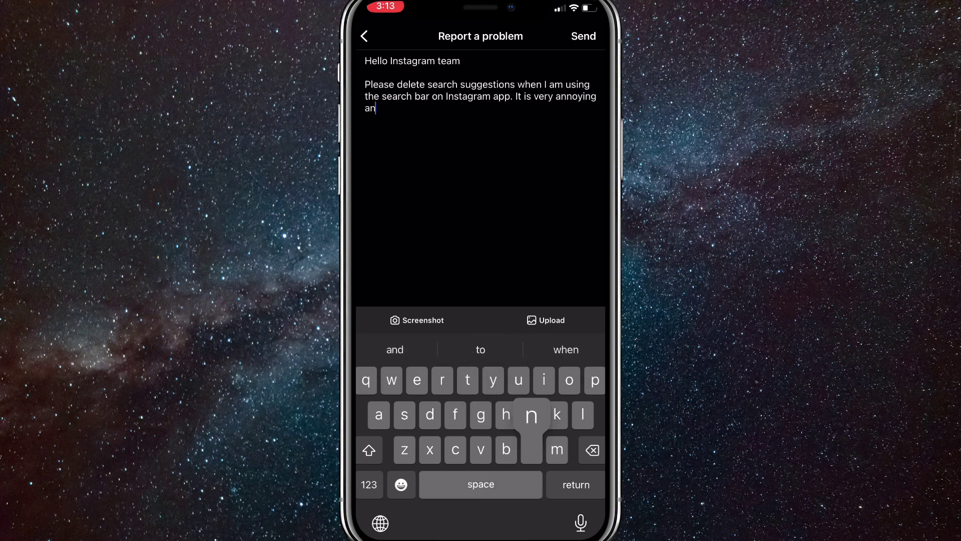
type("d ruins")
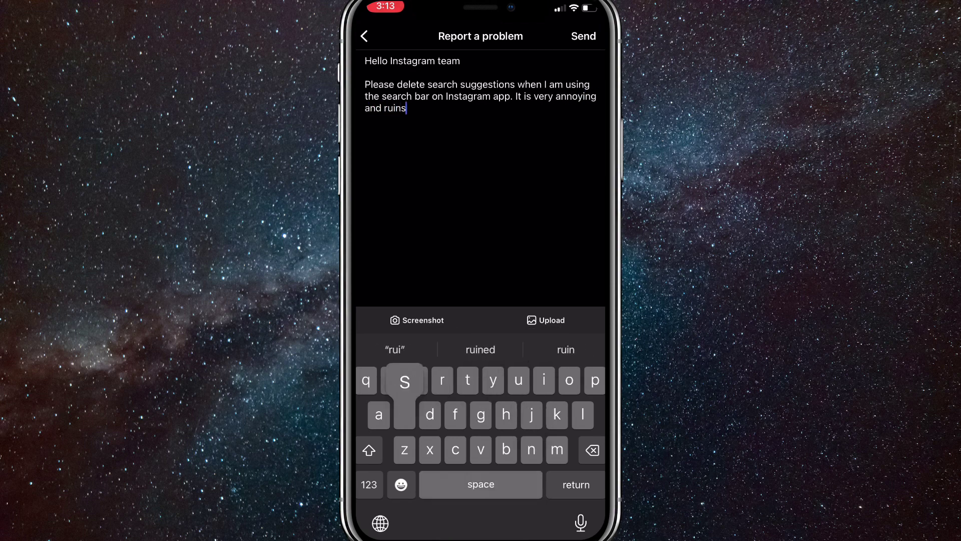
type(" my instagra")
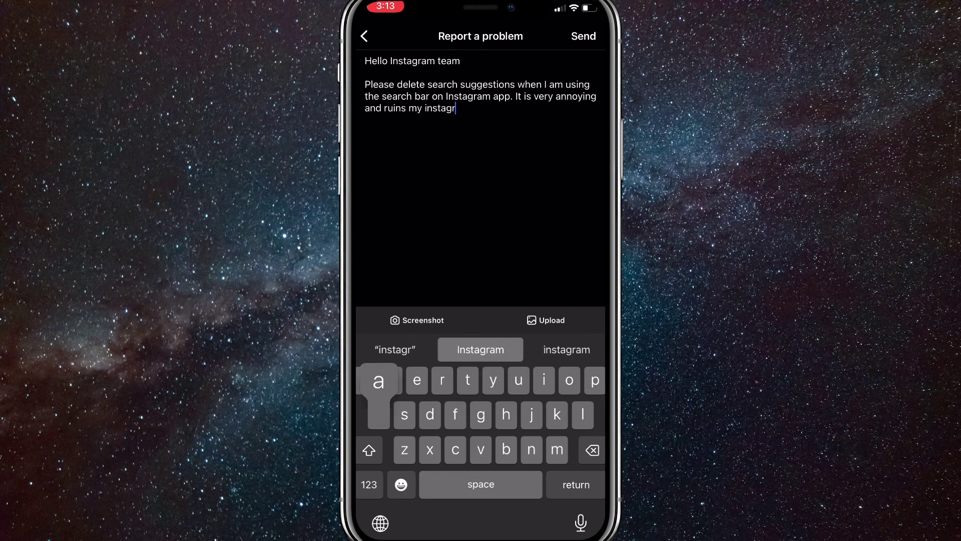
type("m experi")
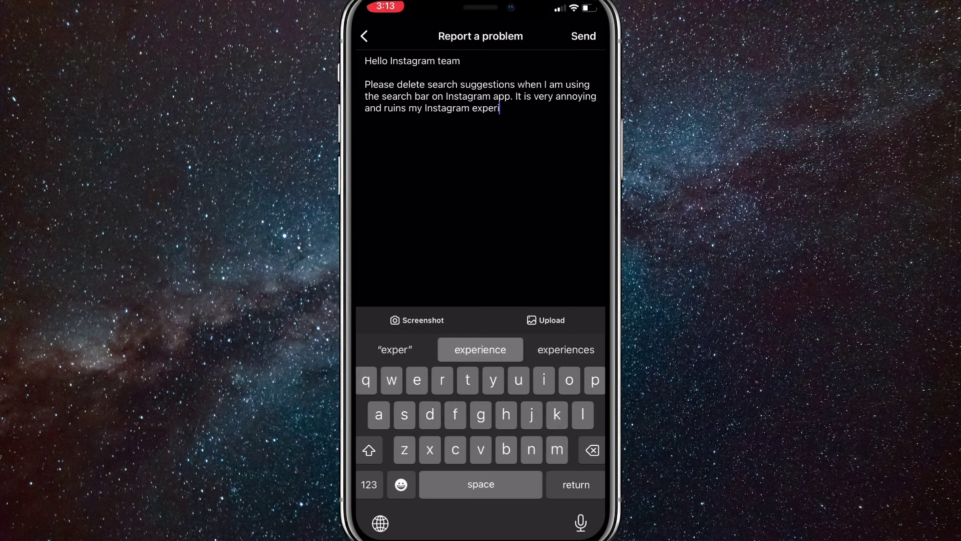
type("ence")
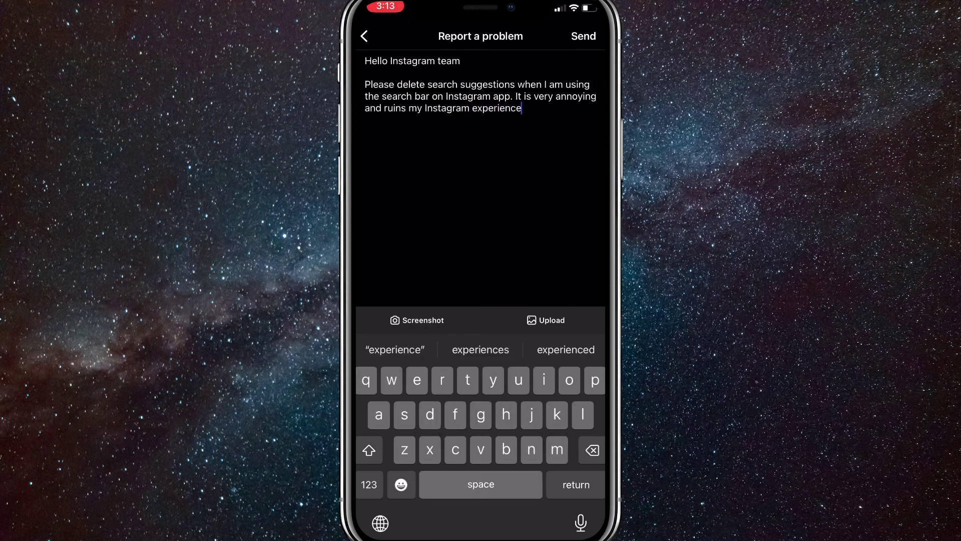
type(".")
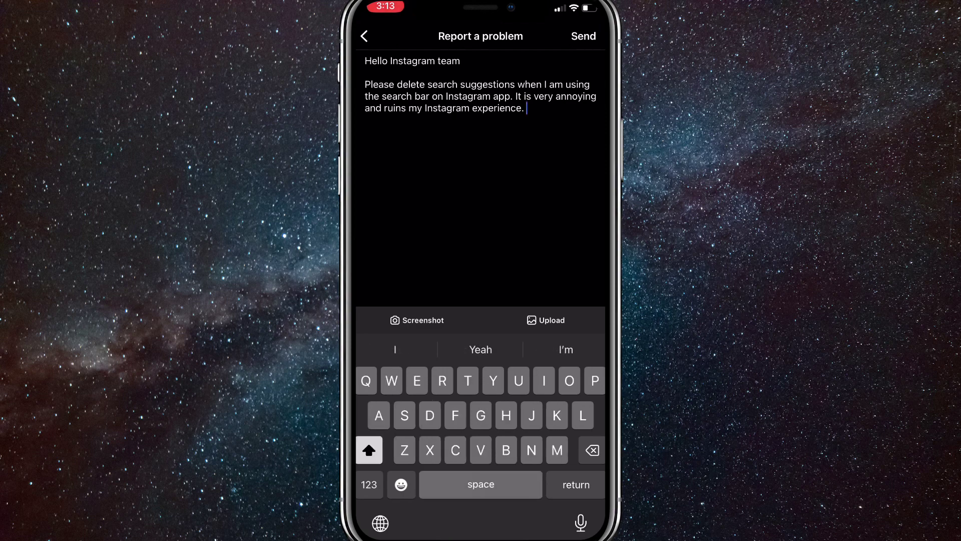
type(" Thanks")
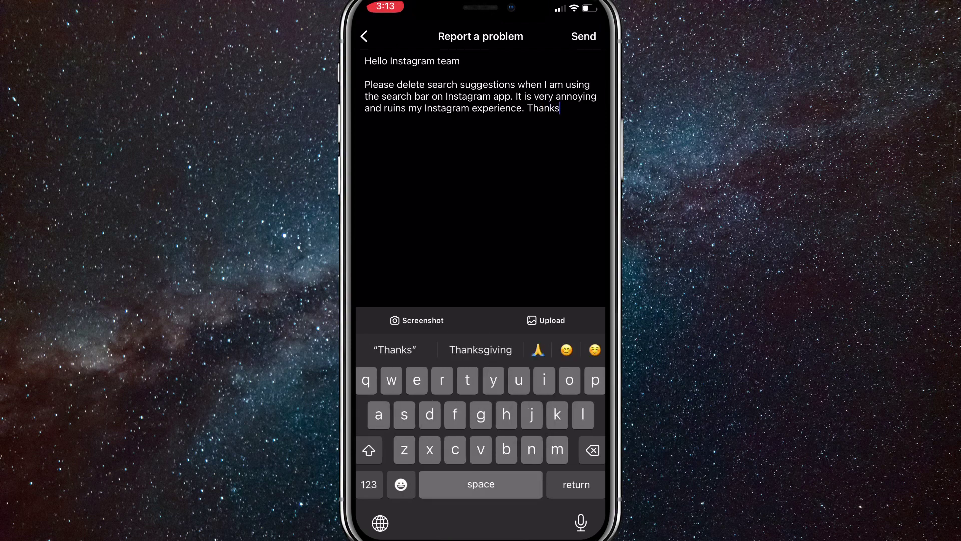
key("BackSpace")
type(" you ver")
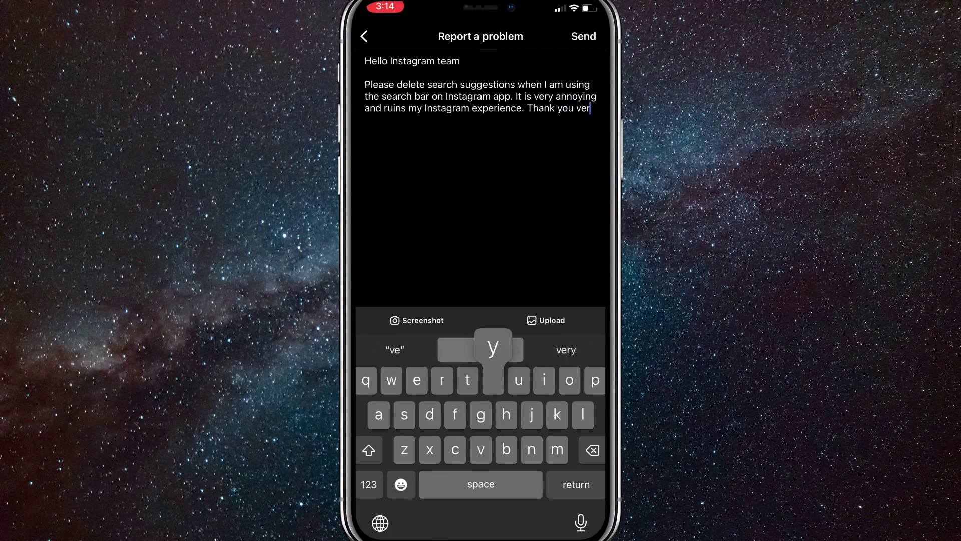
type("y much.")
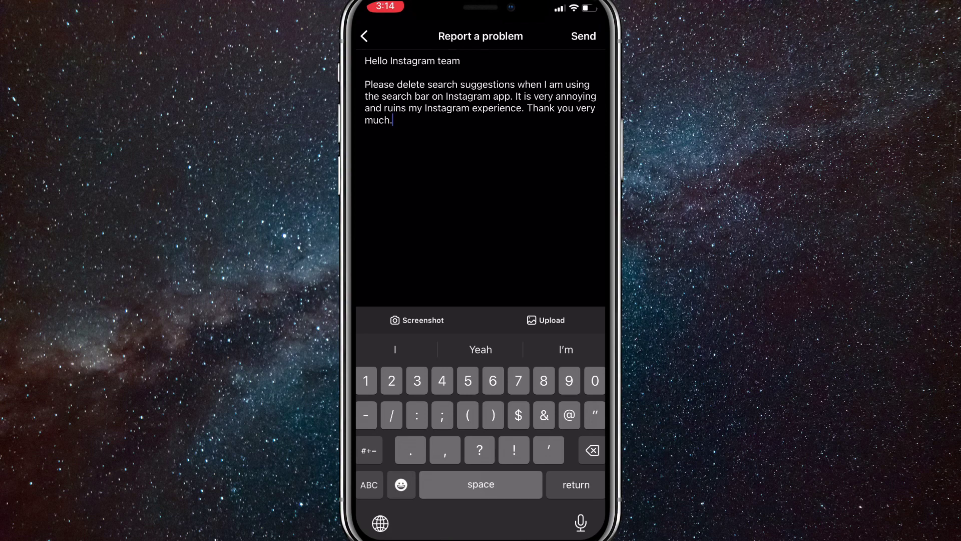
Send the problem report and go back through Help and Settings to the profile
left_click(583, 37)
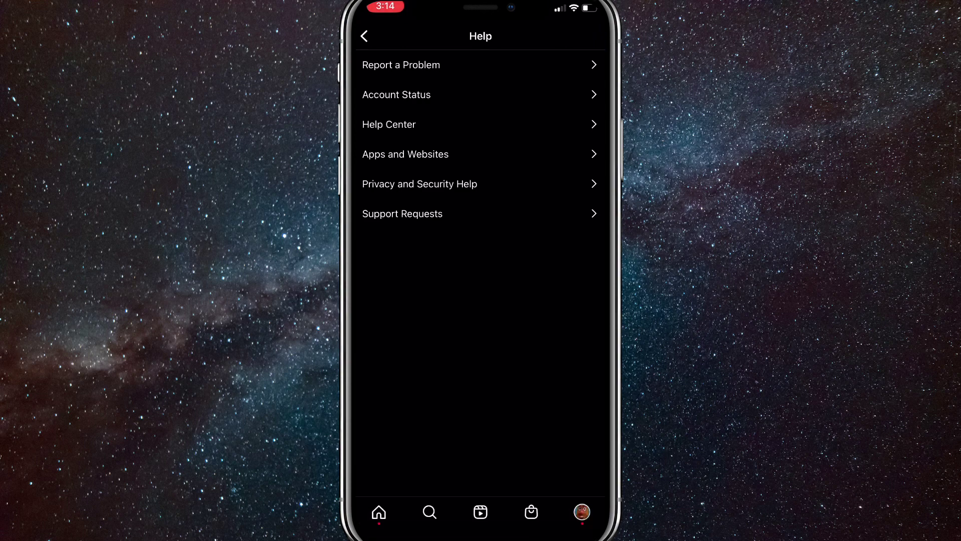
left_click(364, 37)
left_click(364, 36)
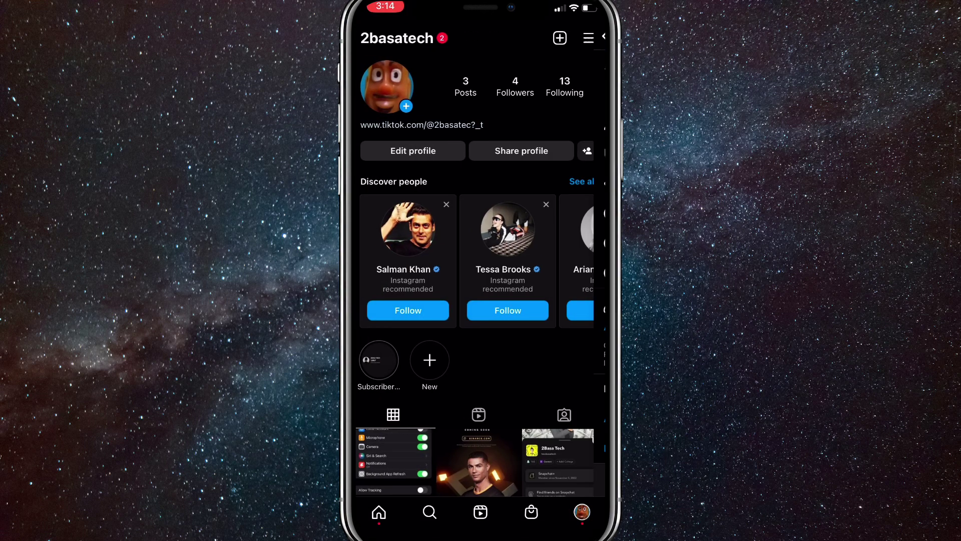